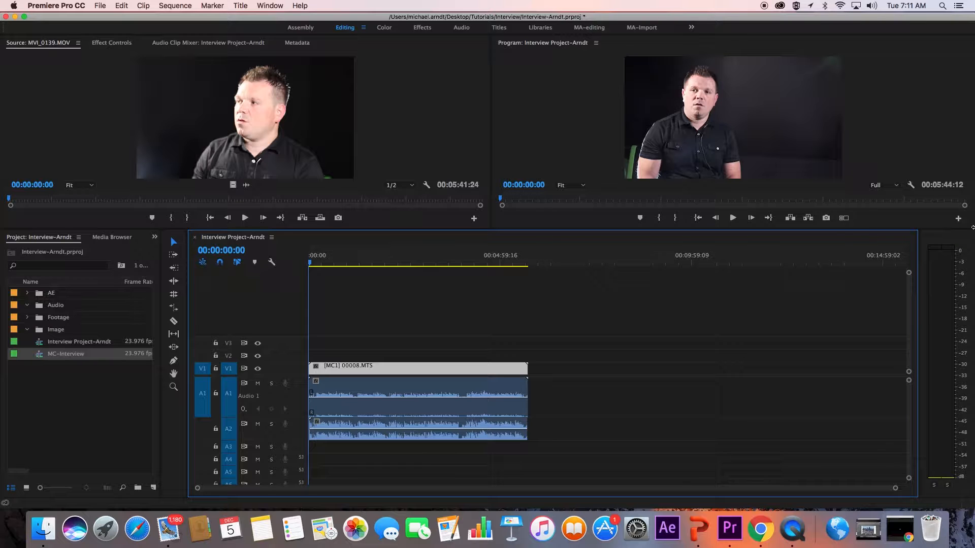
Place the Toggle Multi-Camera View control in the Program monitor's button bar and turn on the multi-camera view
click(958, 219)
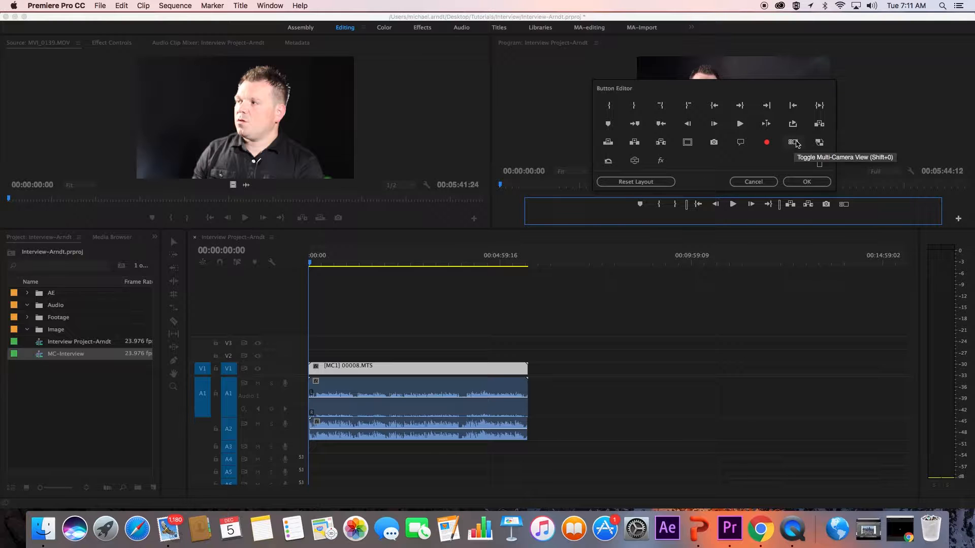
drag(796, 144, 741, 147)
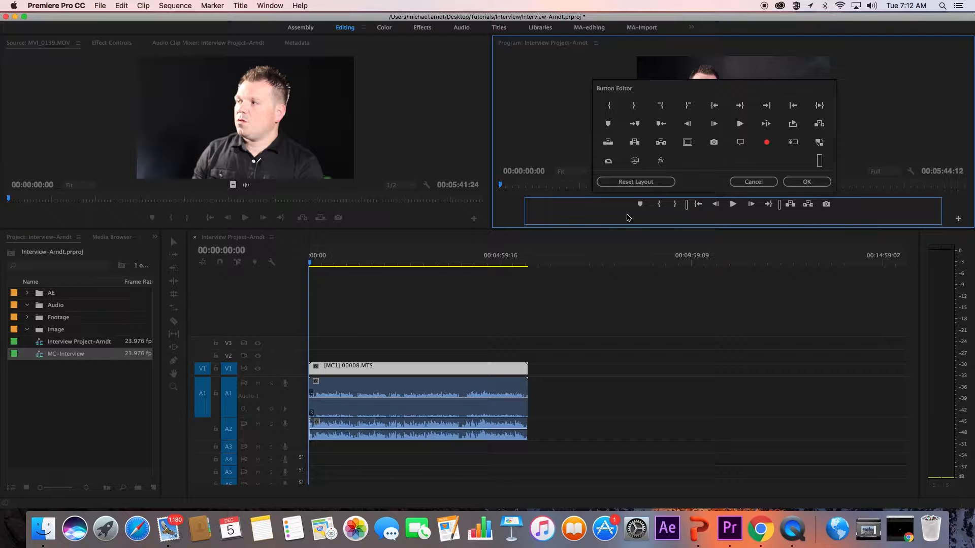
drag(793, 146, 846, 207)
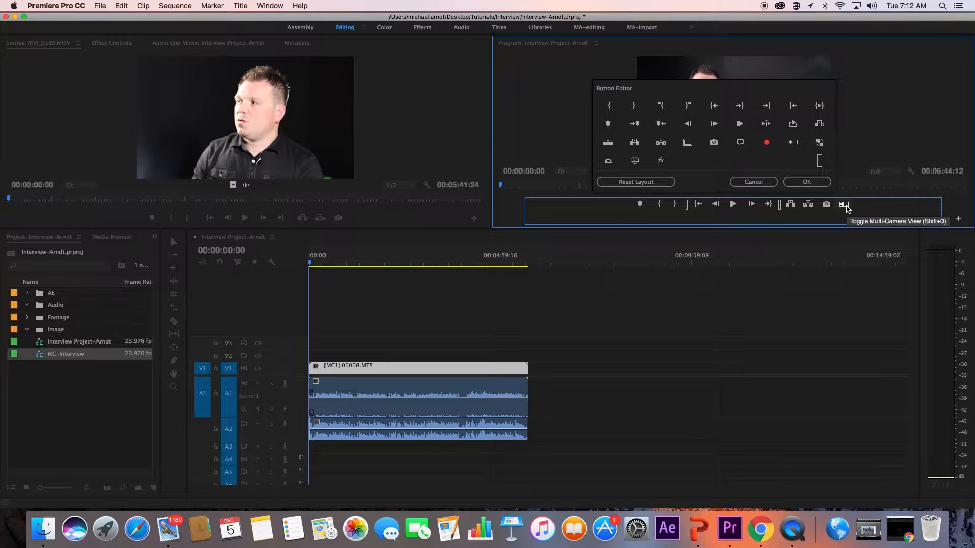
click(812, 183)
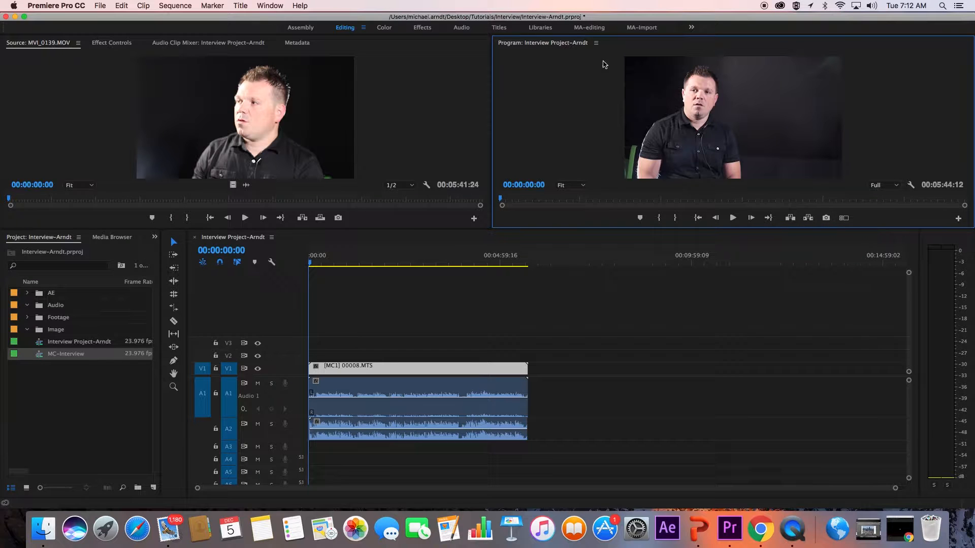
click(844, 219)
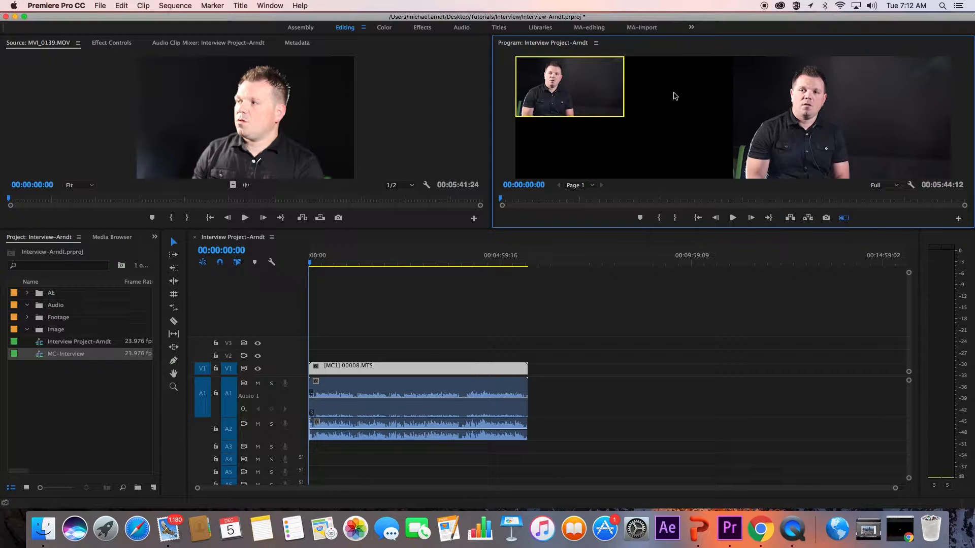
Split the multicam clip and its audio across all tracks at 00:00:10:08 with the Razor tool
click(312, 267)
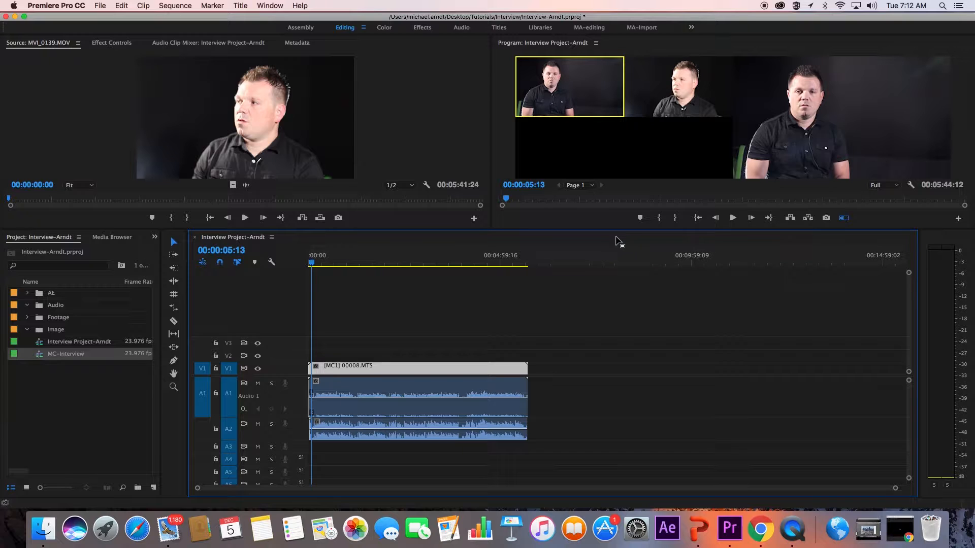
click(314, 264)
drag(314, 264, 315, 265)
key(c)
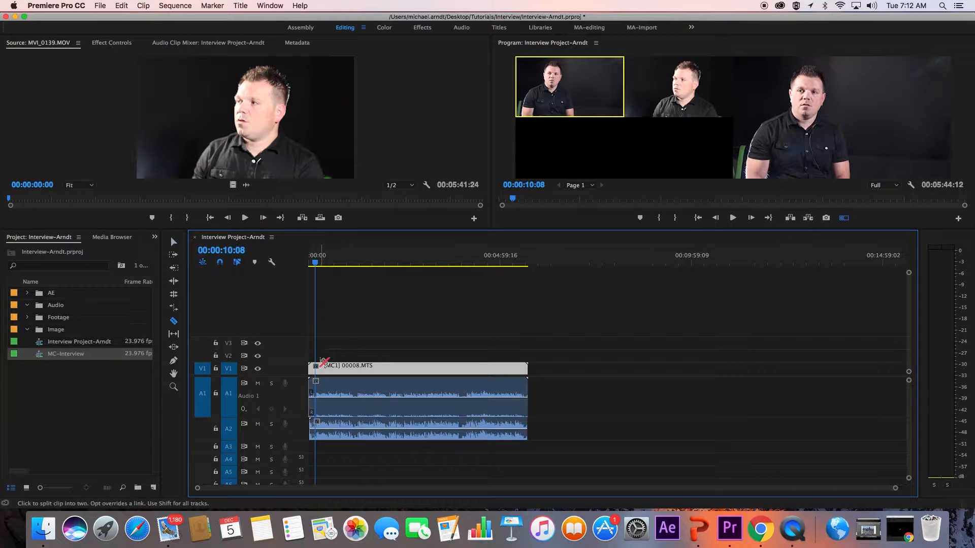
click(175, 320)
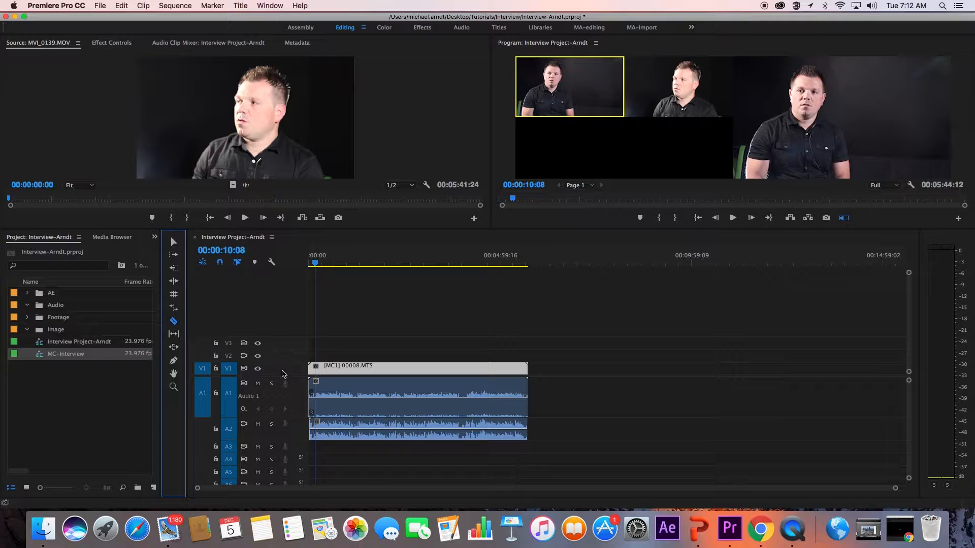
click(318, 369)
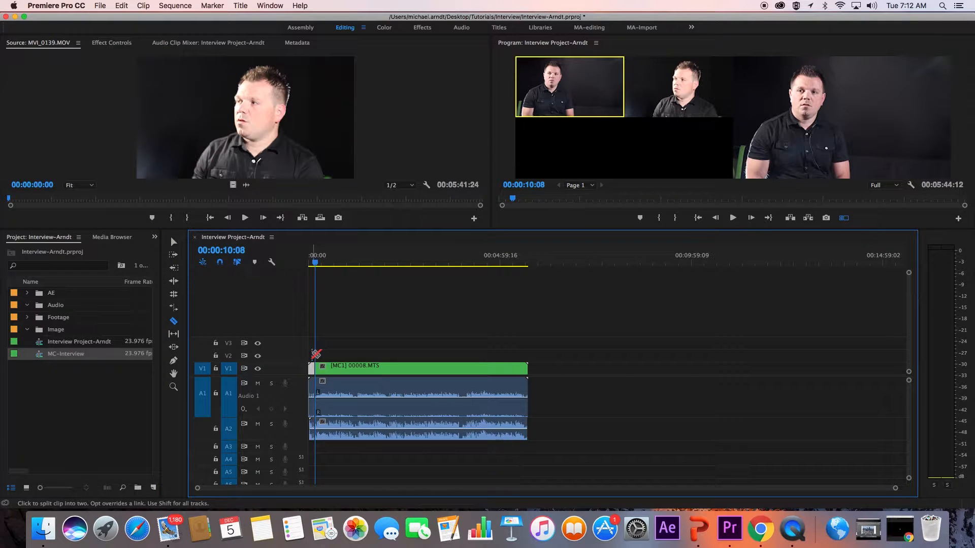
Delete the opening segment before the cut on all tracks, close the gap, and return the playhead to the sequence start
key(v)
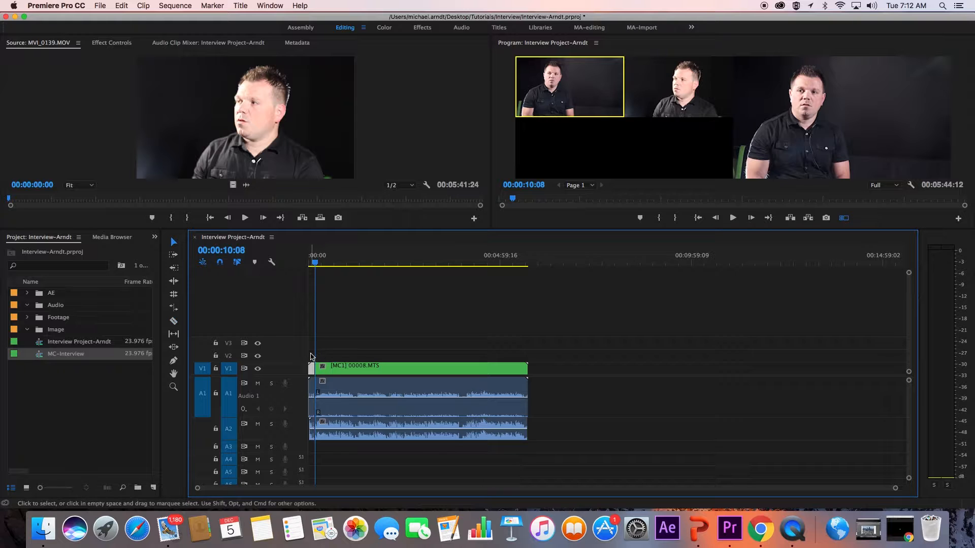
click(175, 244)
click(311, 358)
drag(311, 358, 309, 431)
key(Delete)
key(Delete)
drag(314, 263, 294, 265)
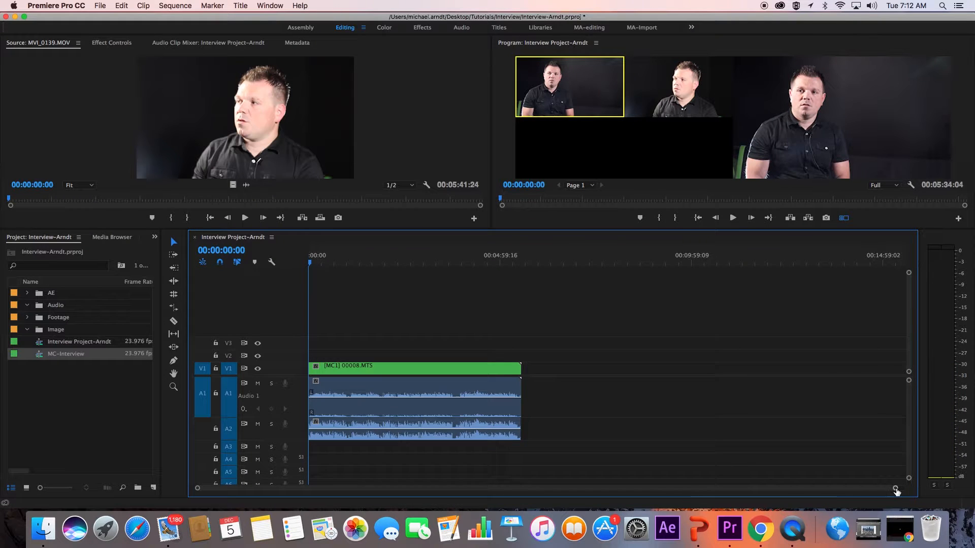
Try switching the clip at the sequence start between camera 2 and camera 1, ending on camera 1
drag(895, 488, 711, 485)
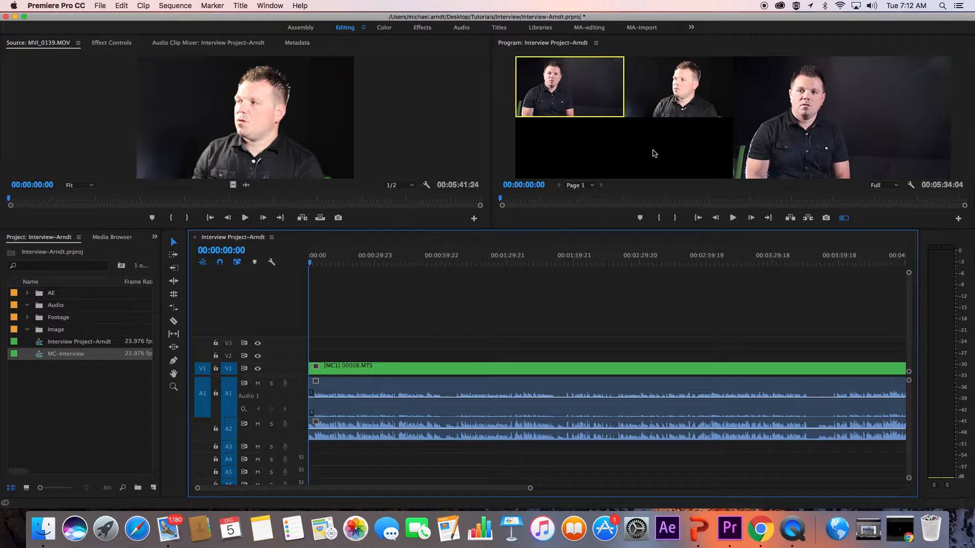
click(732, 217)
click(672, 89)
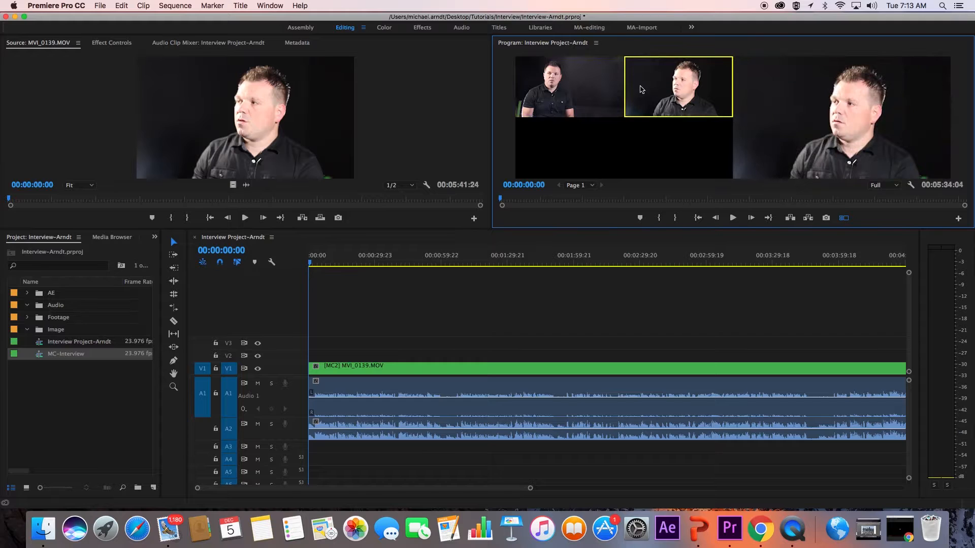
click(593, 88)
click(672, 88)
click(569, 91)
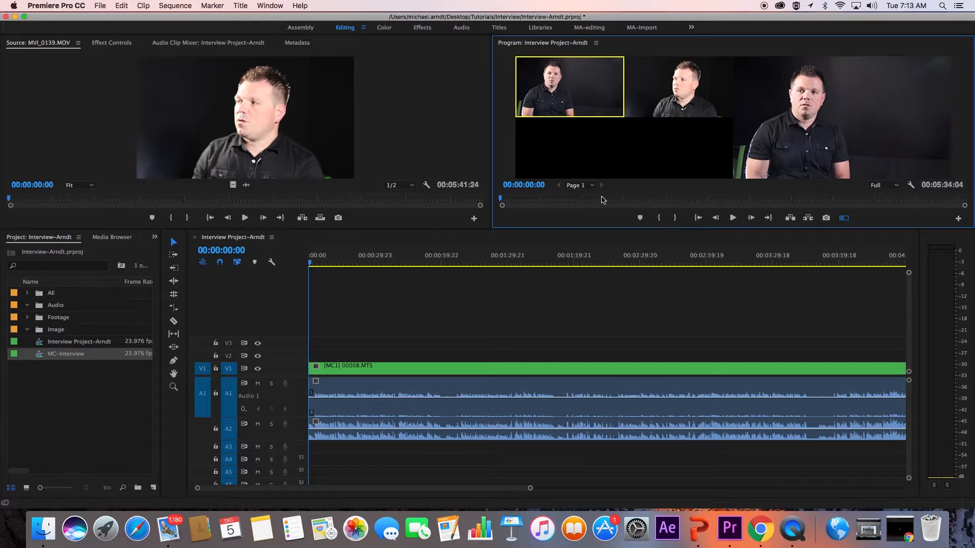
Play from the sequence start and switch angles live to camera 2 at about 8 seconds and back to camera 1 at about 18 seconds
click(733, 218)
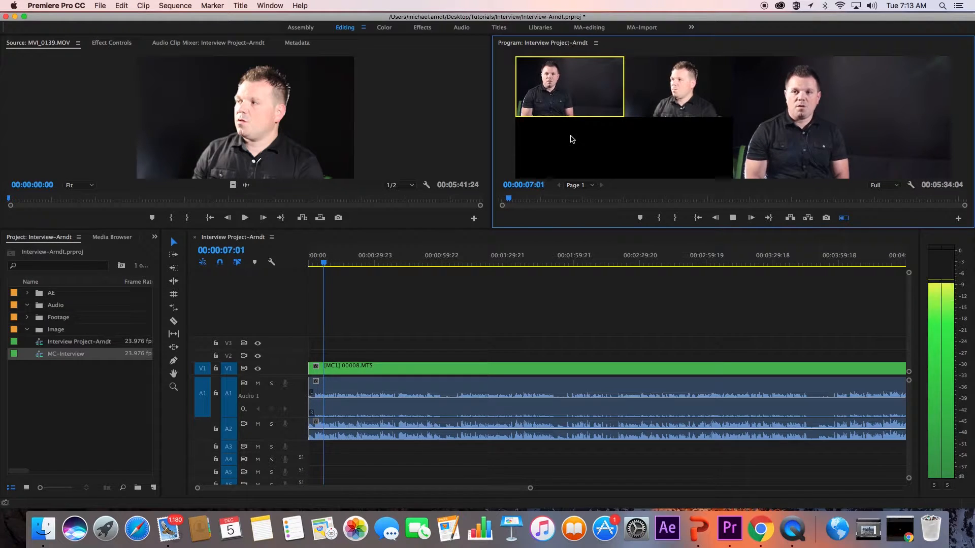
key(2)
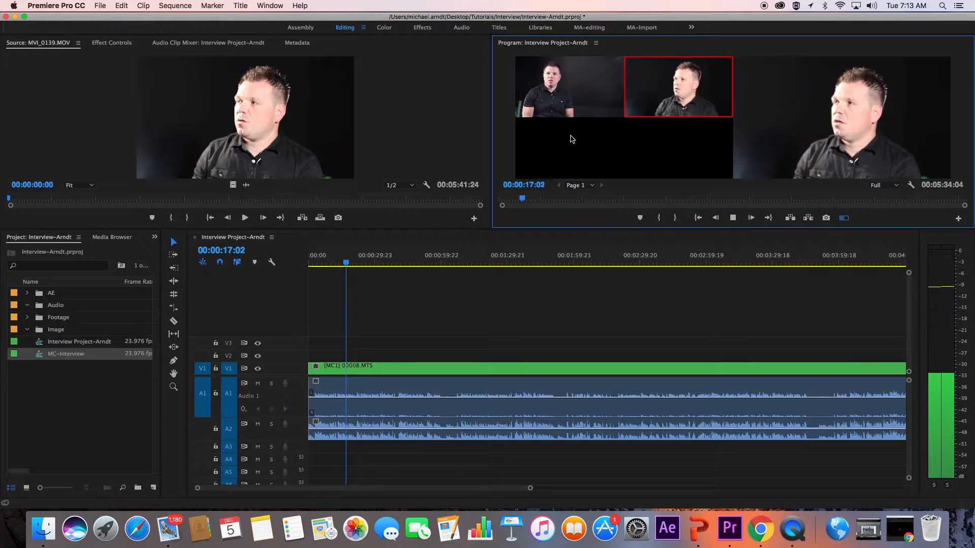
key(1)
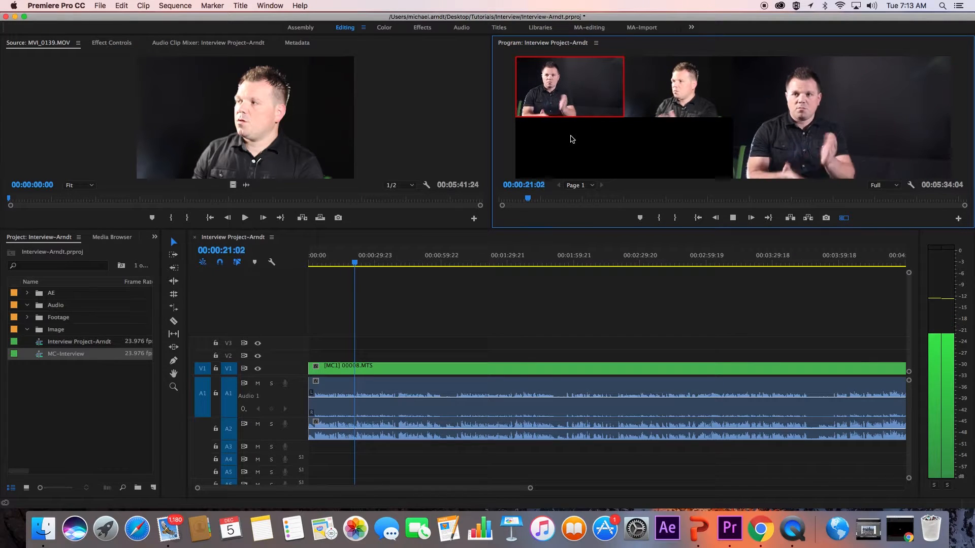
key(space)
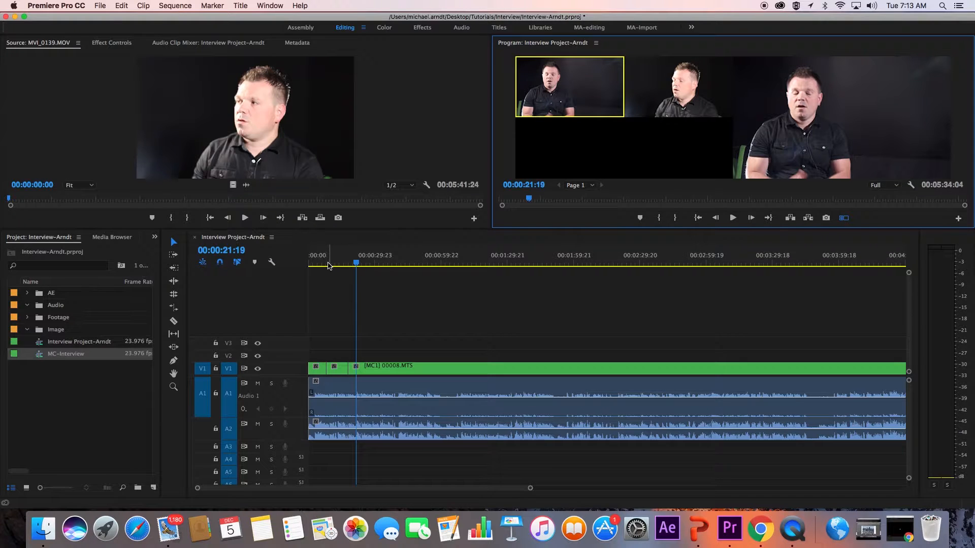
Roll the cut from camera 2 to camera 1 later, to about 21 seconds, with the Rolling Edit tool
mouse_move(333, 264)
mouse_down()
mouse_move(322, 263)
mouse_move(347, 263)
mouse_up()
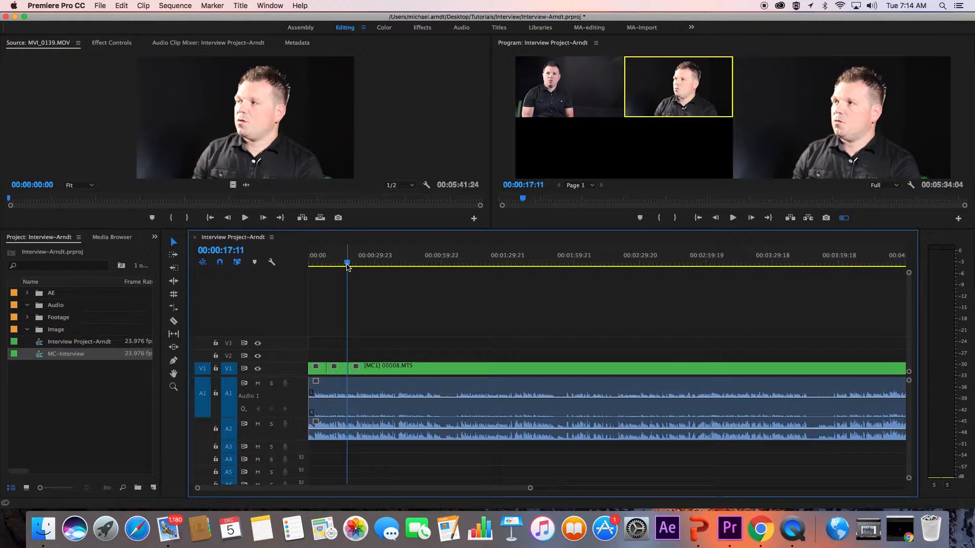
click(174, 296)
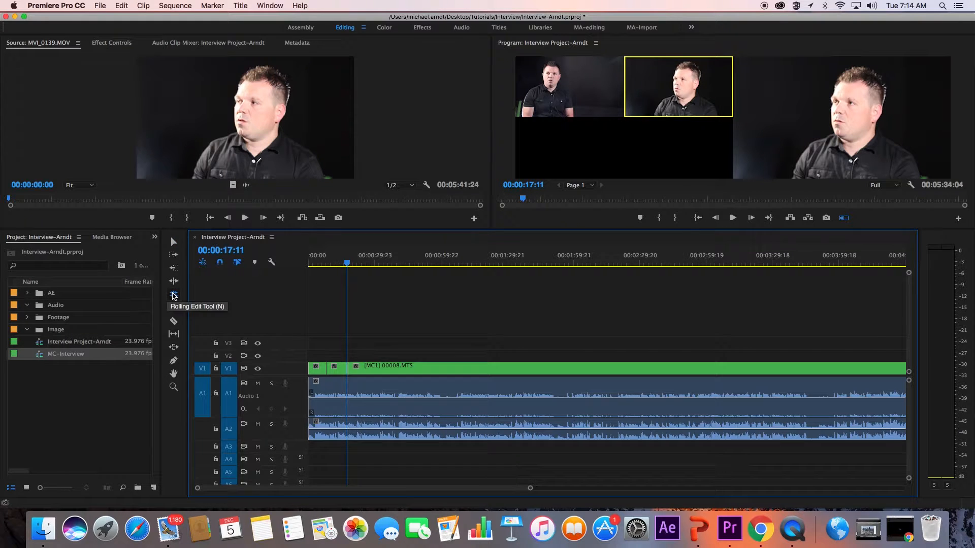
click(174, 297)
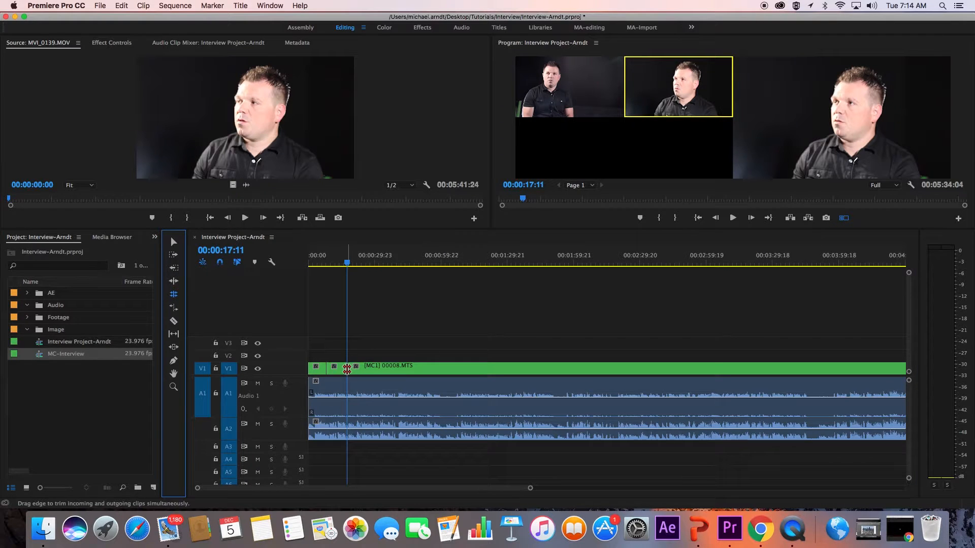
click(405, 257)
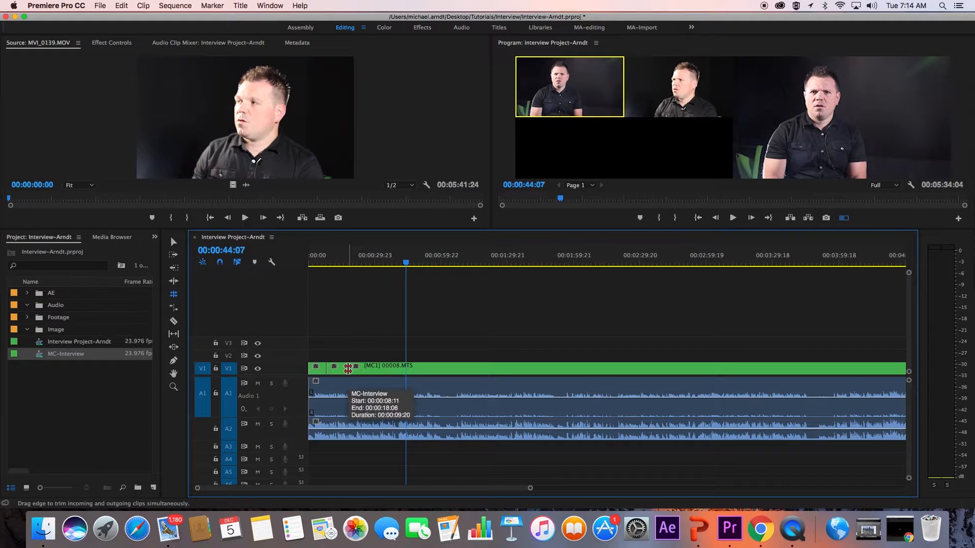
drag(348, 369, 351, 369)
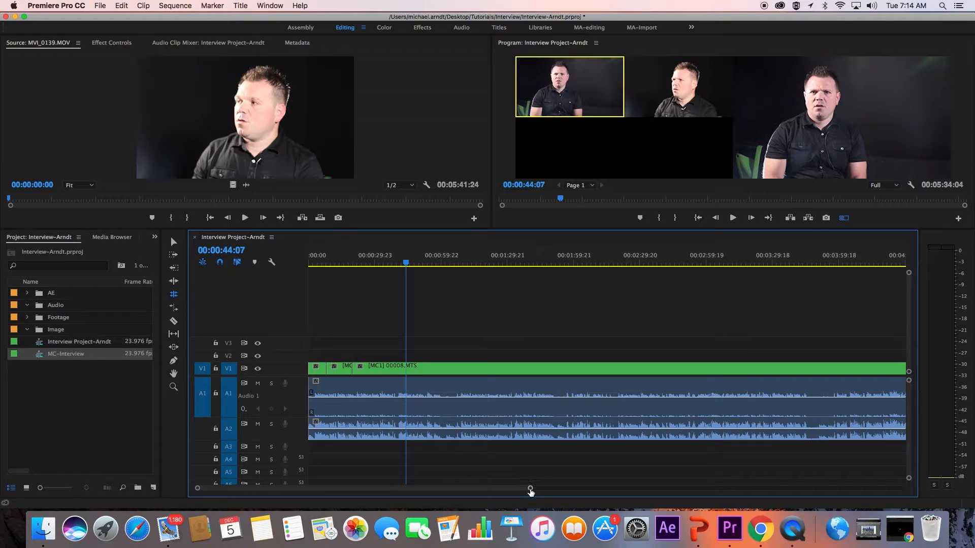
drag(530, 488, 430, 475)
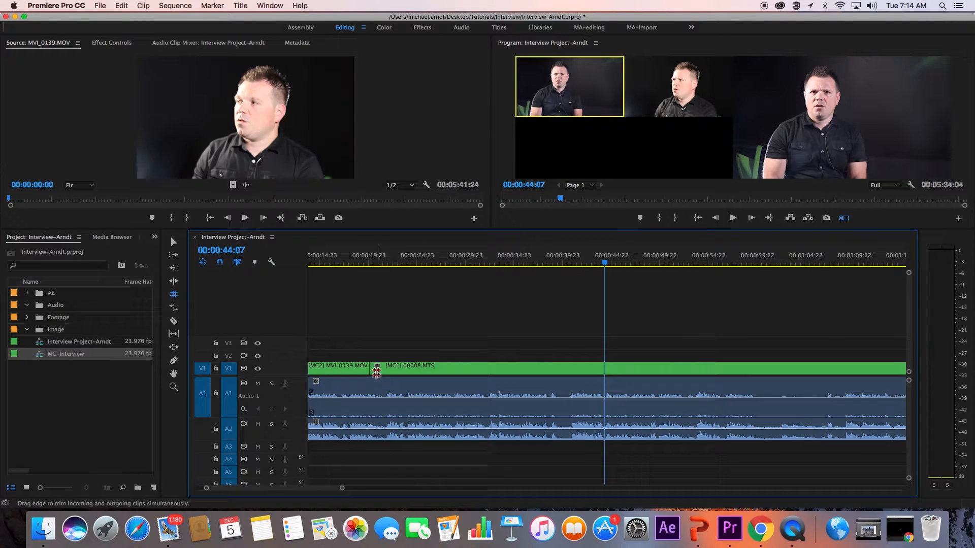
drag(370, 369, 382, 369)
Play back around the camera 2 to camera 1 cut and roll it to 00:00:23:01
click(353, 260)
key(space)
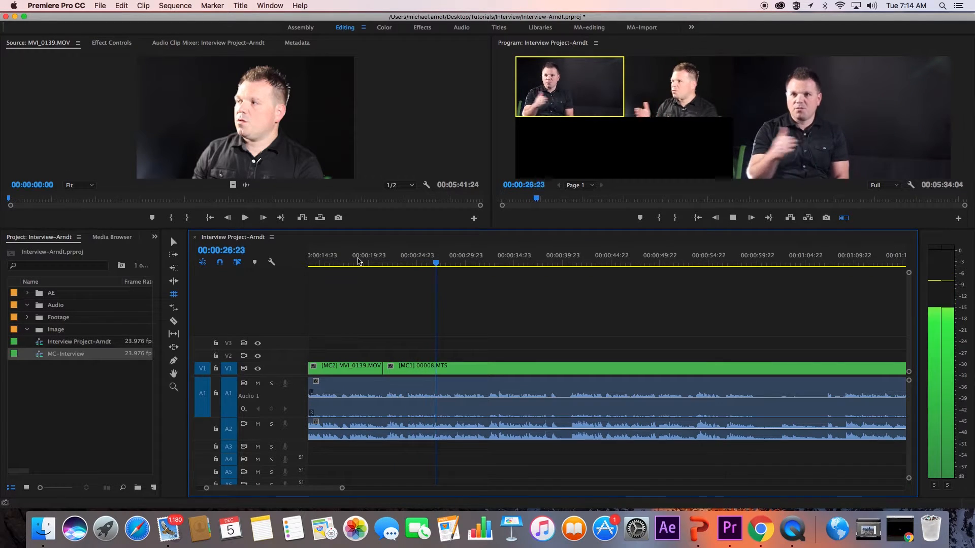
drag(372, 261, 398, 265)
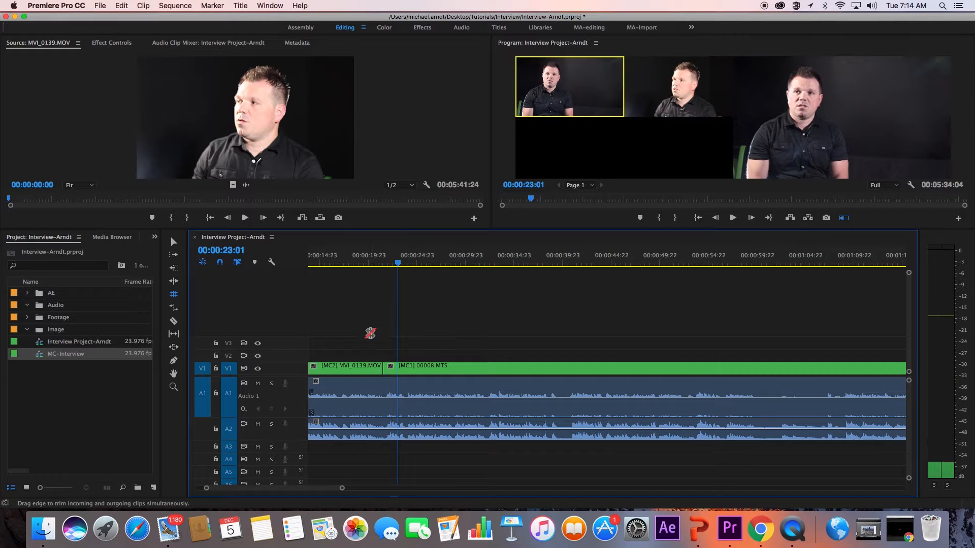
click(382, 367)
drag(382, 367, 397, 367)
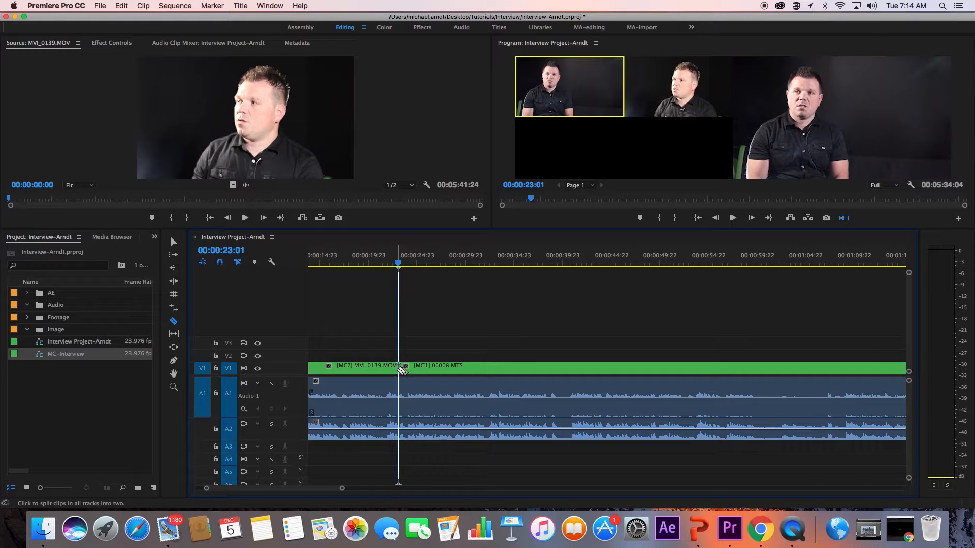
Split the audio tracks at the 00:00:23:01 camera cut with the Razor tool across all tracks
click(176, 322)
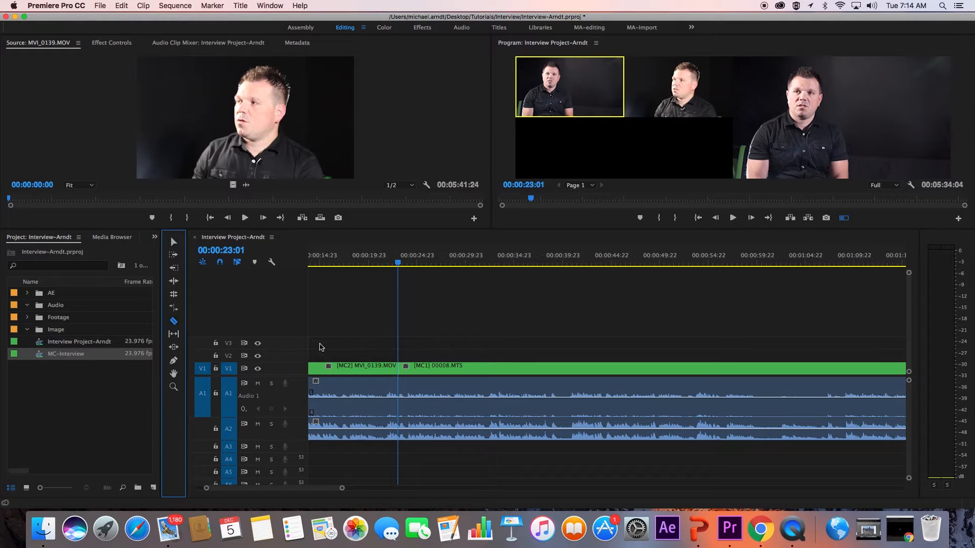
shift+click(404, 366)
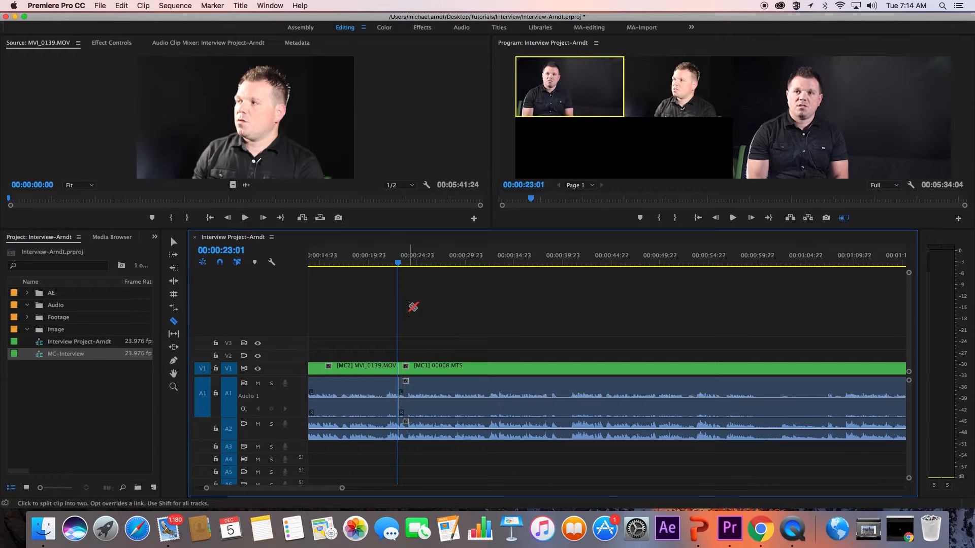
click(174, 242)
Ripple-trim the start of the camera 1 clip and its audio after the cut to the playhead at 00:00:24:01
click(398, 262)
key(space)
key(space)
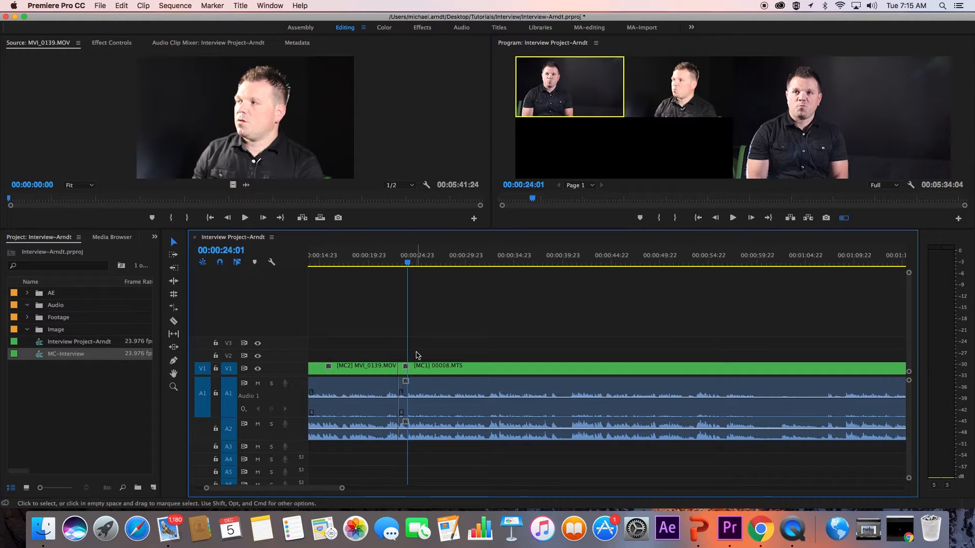
click(421, 368)
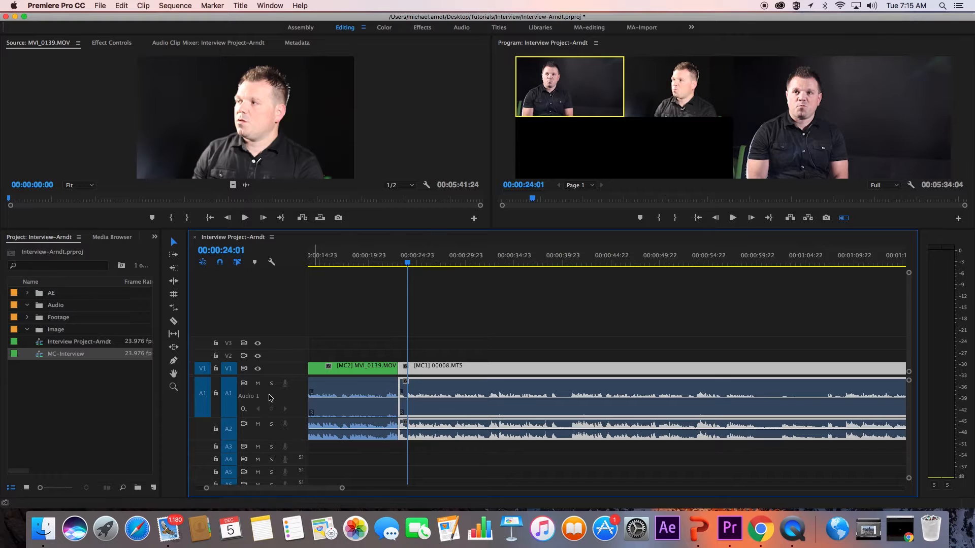
click(174, 282)
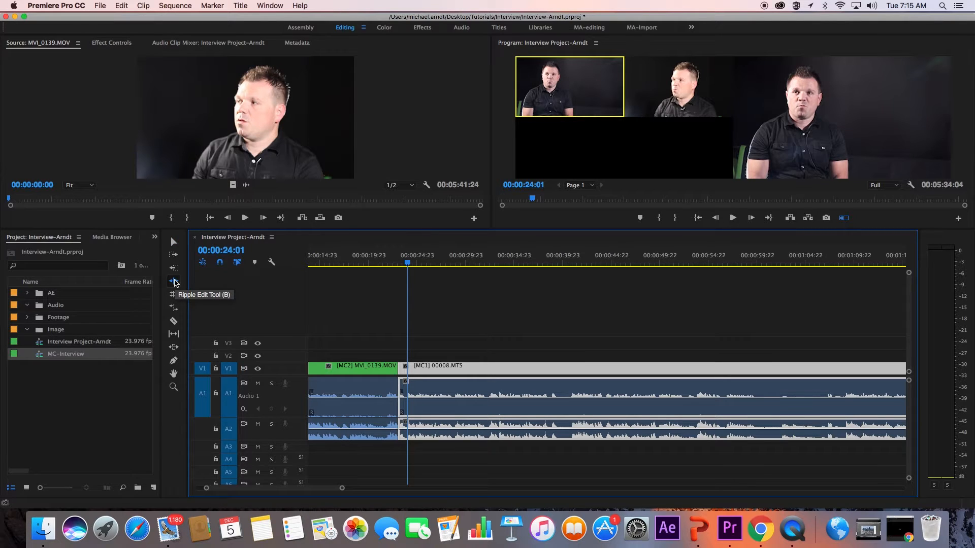
click(174, 281)
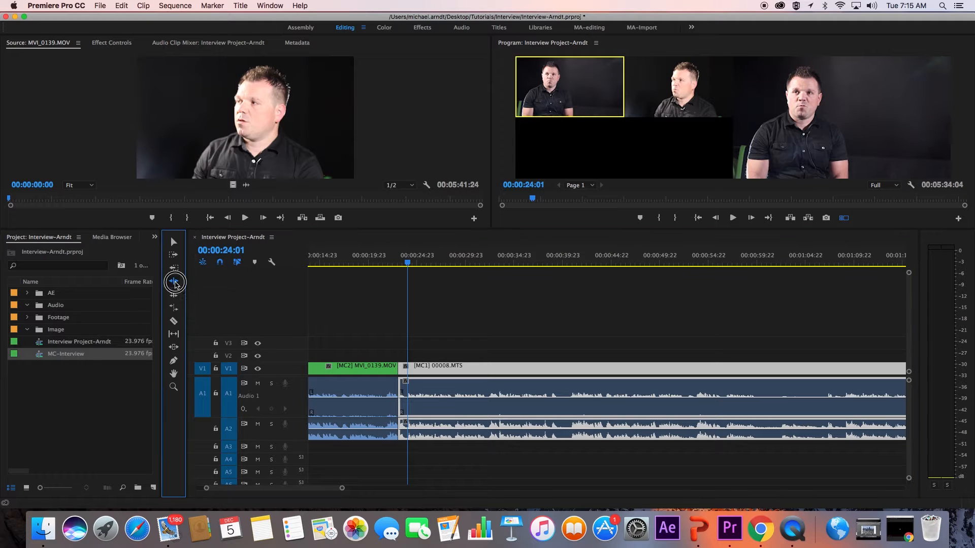
click(400, 368)
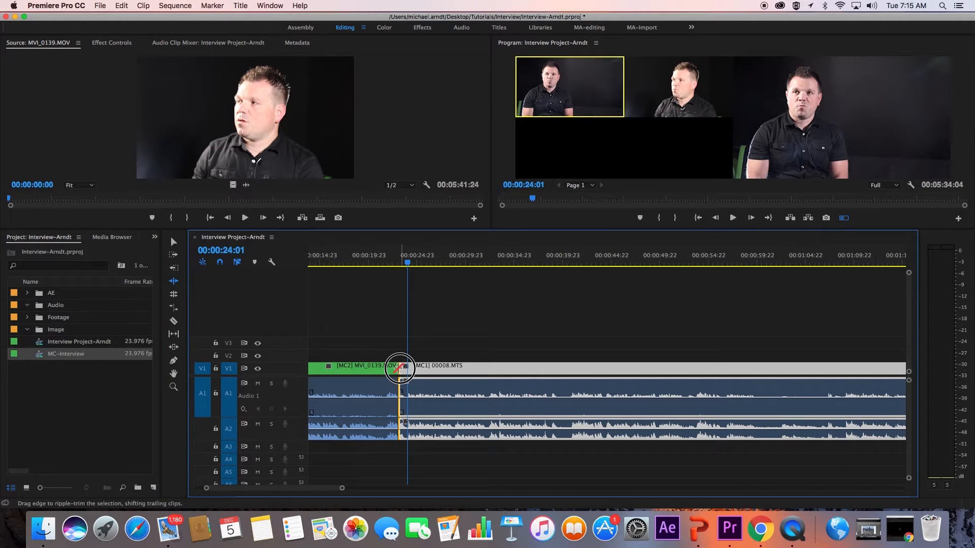
drag(400, 368, 408, 369)
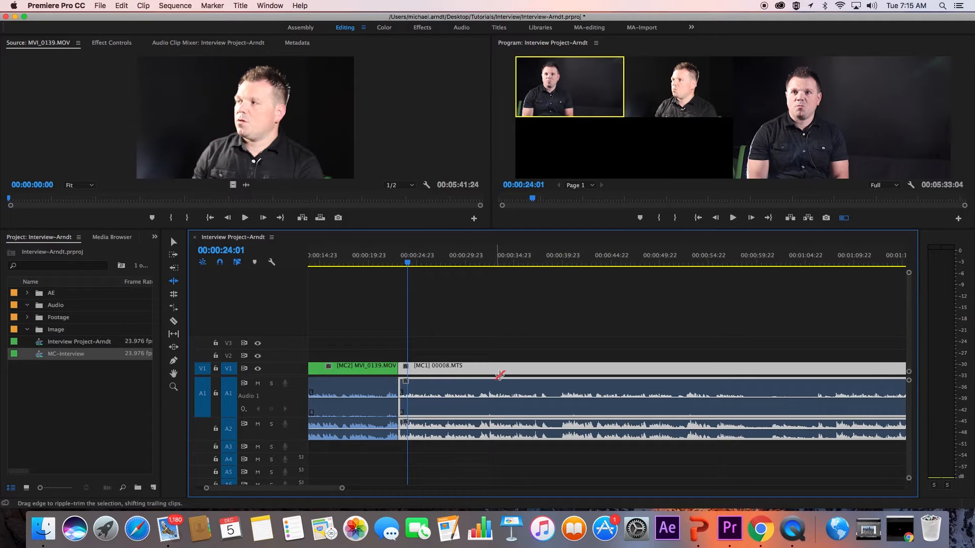
Play back from 00:00:19:21 across the trimmed camera cut to check the edit
click(367, 258)
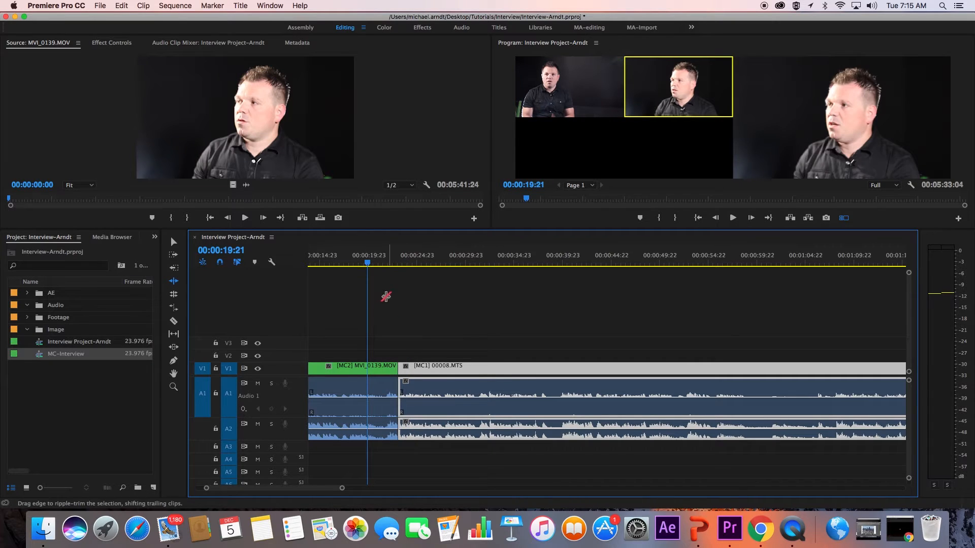
key(space)
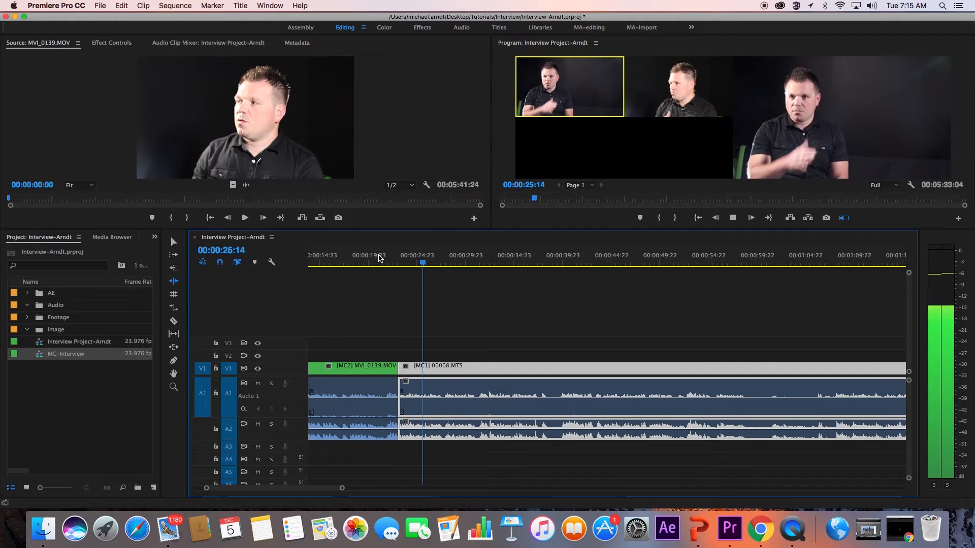
key(space)
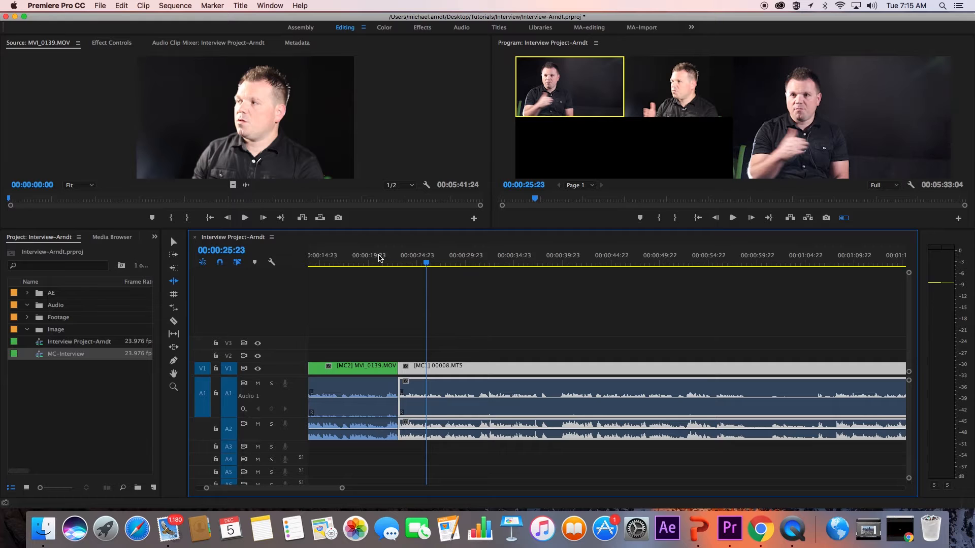